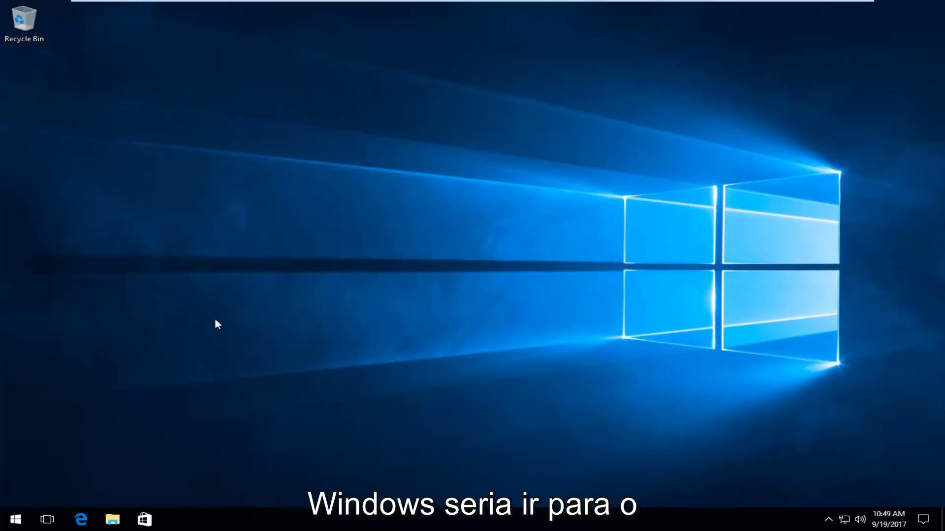
From the Start menu's power options, Shift-restart Windows into the recovery environment
click(13, 524)
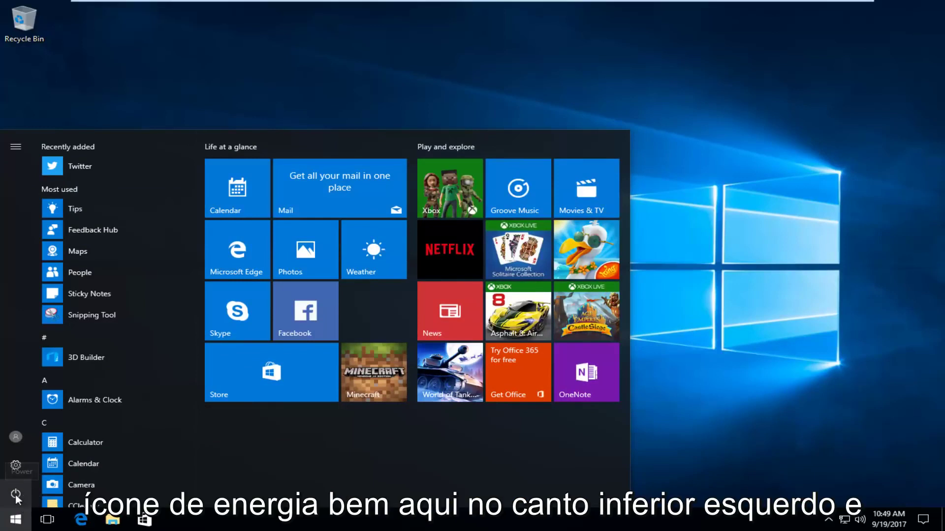
click(16, 493)
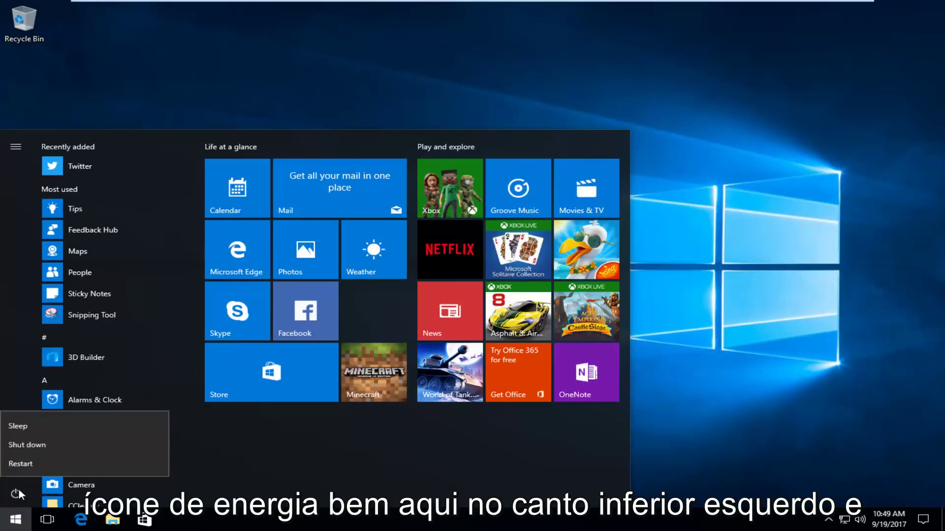
click(26, 462)
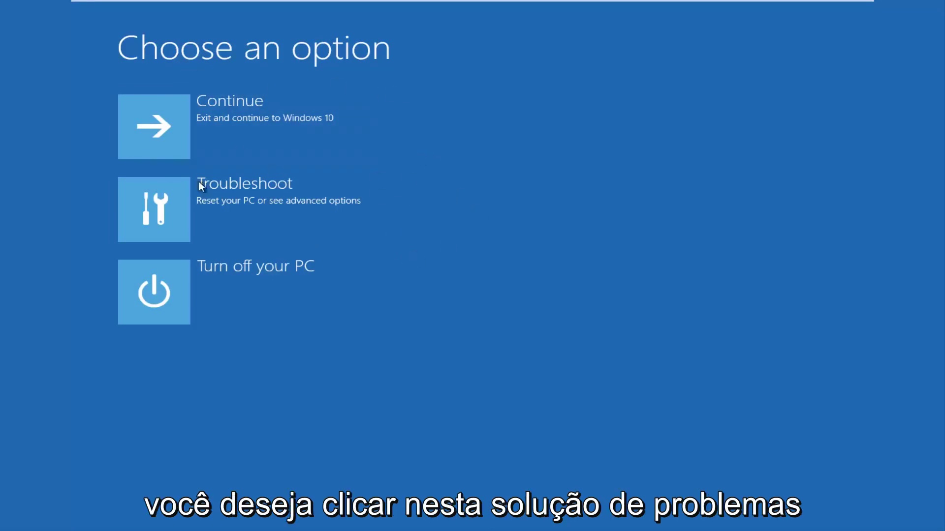
Go to Troubleshoot and view the Reset this PC options
click(241, 203)
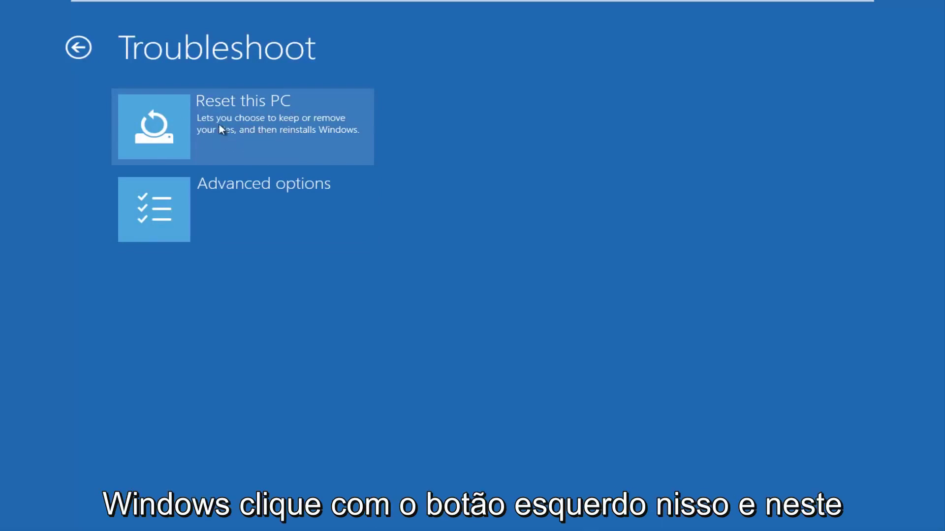
click(203, 127)
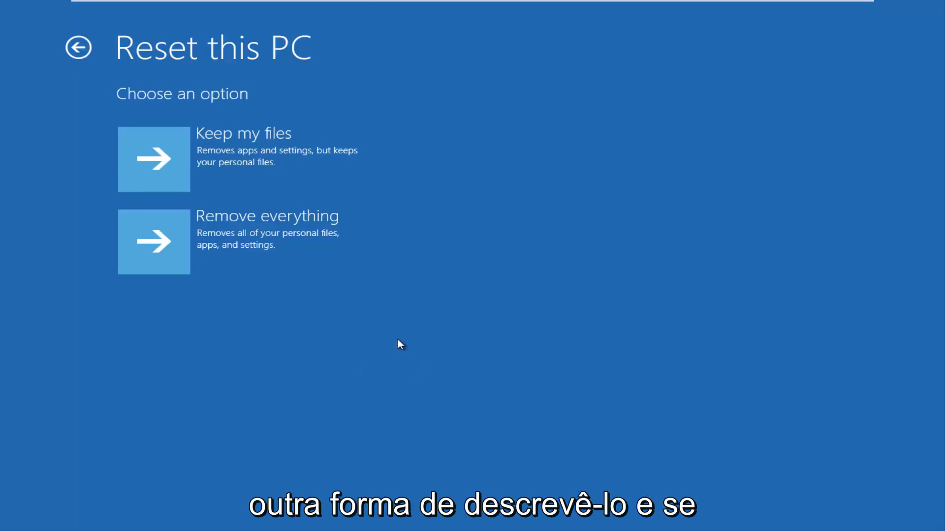
Go back to Choose an option and reopen Troubleshoot
click(77, 49)
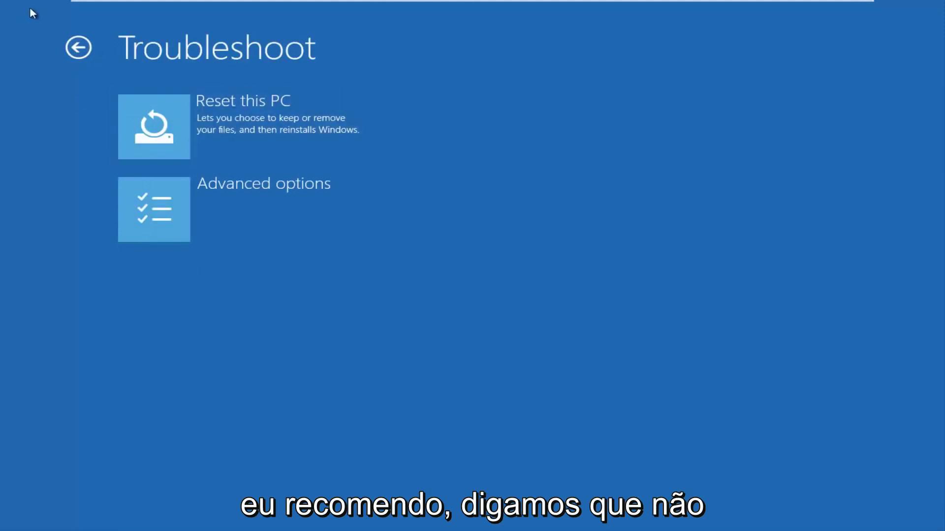
click(78, 49)
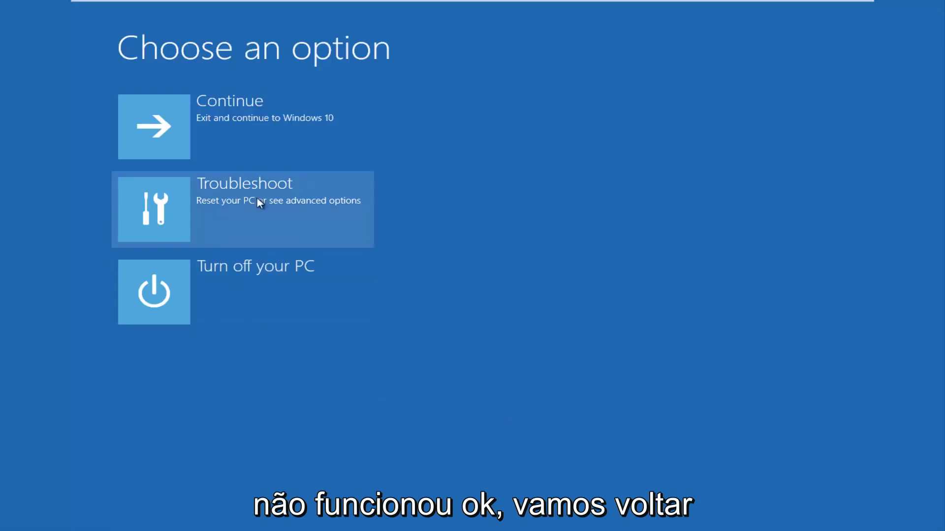
click(213, 219)
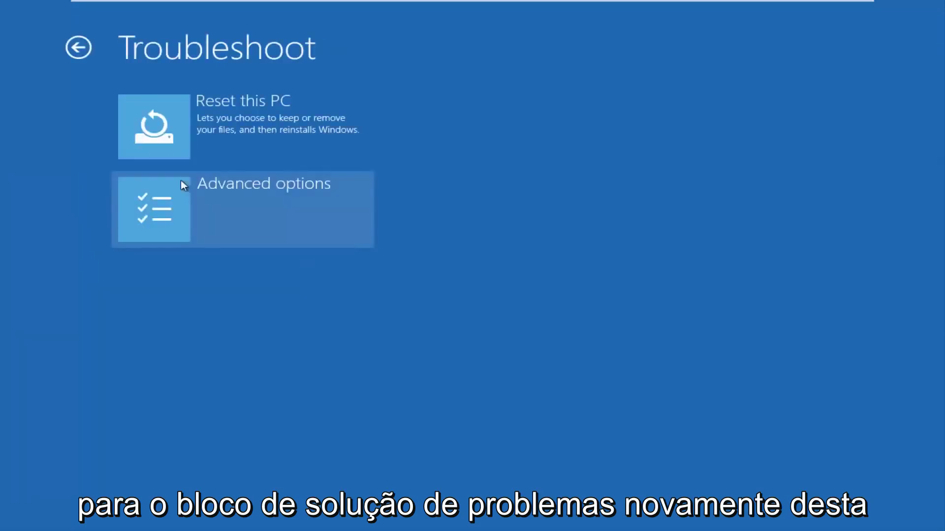
Go to Advanced options to launch System Restore
click(187, 213)
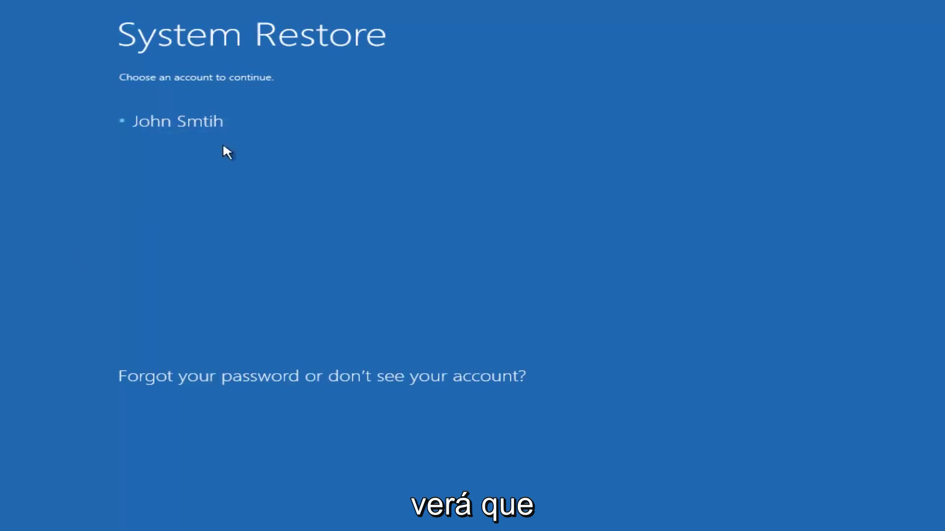
Sign in with the user account and its password to continue into System Restore
click(154, 122)
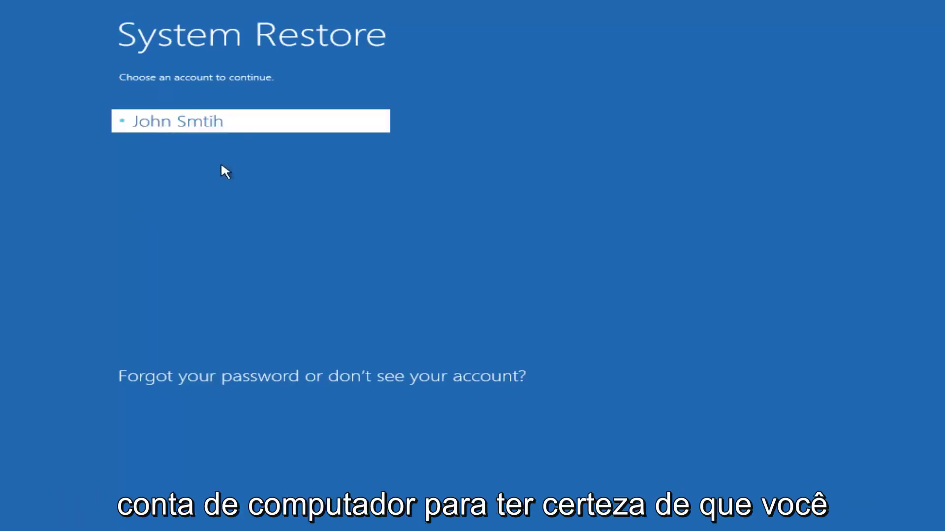
text(passw)
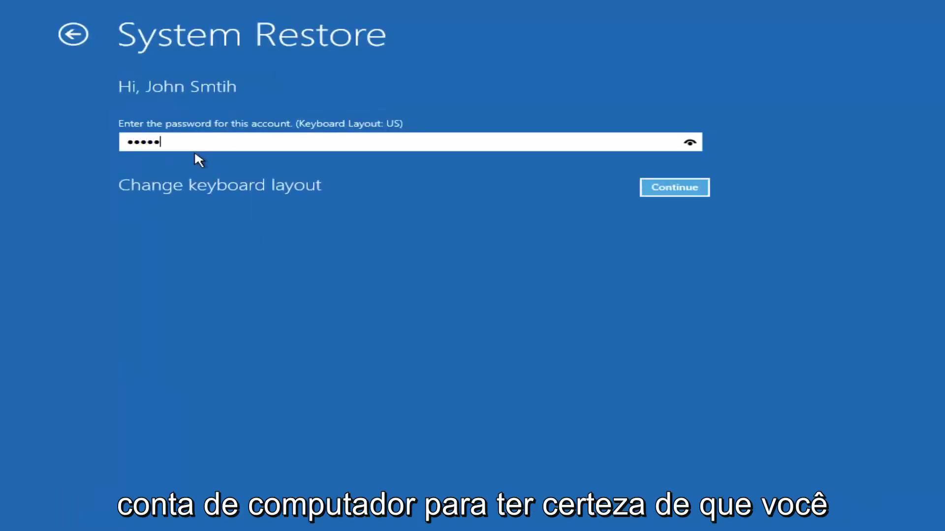
text(ord)
key(Return)
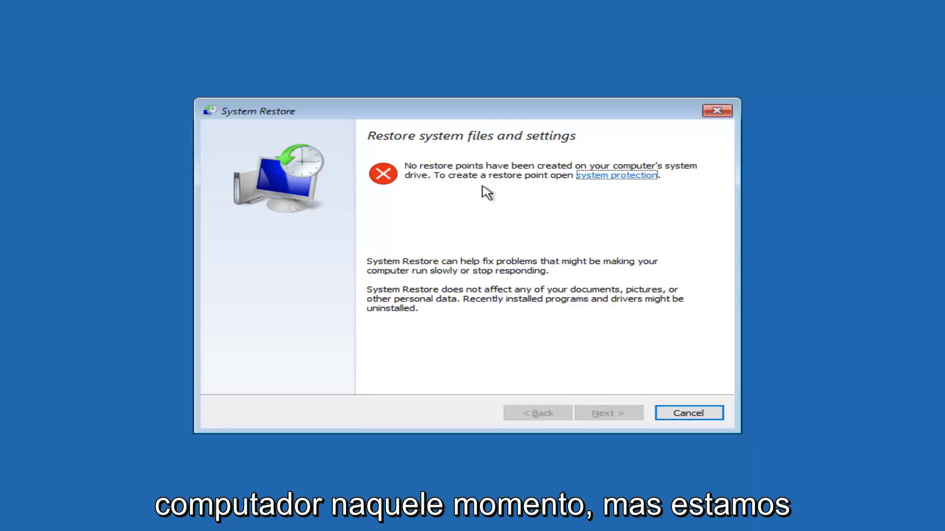
Cancel the System Restore dialog
click(662, 419)
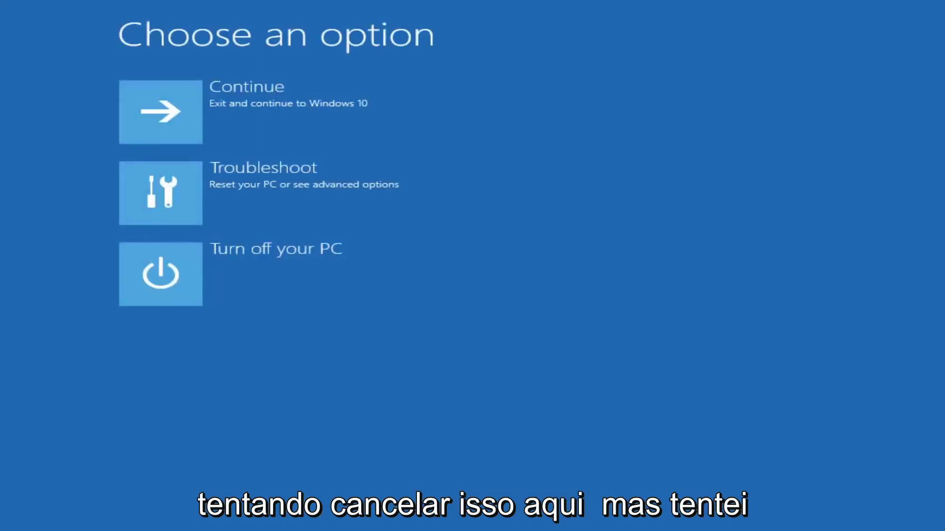